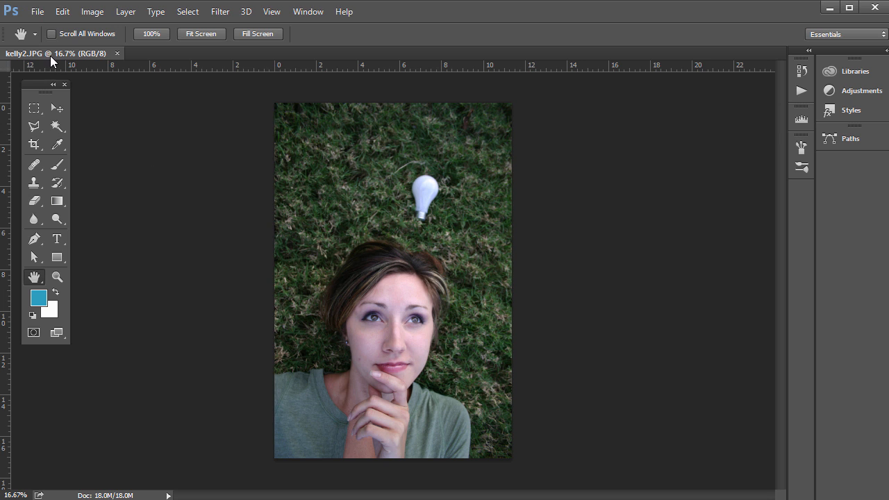
Play the default Wood Frame - 50 pixel action on the photo, continuing past the minimum image size message
click(312, 14)
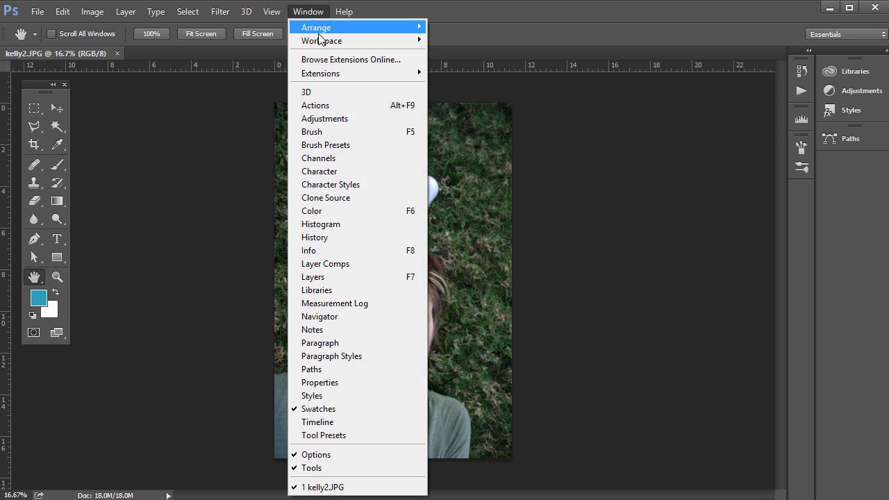
click(334, 105)
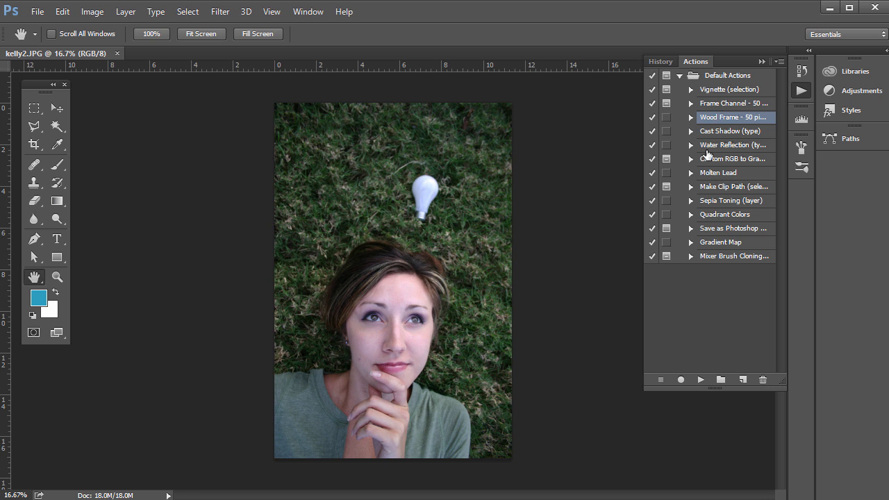
click(702, 380)
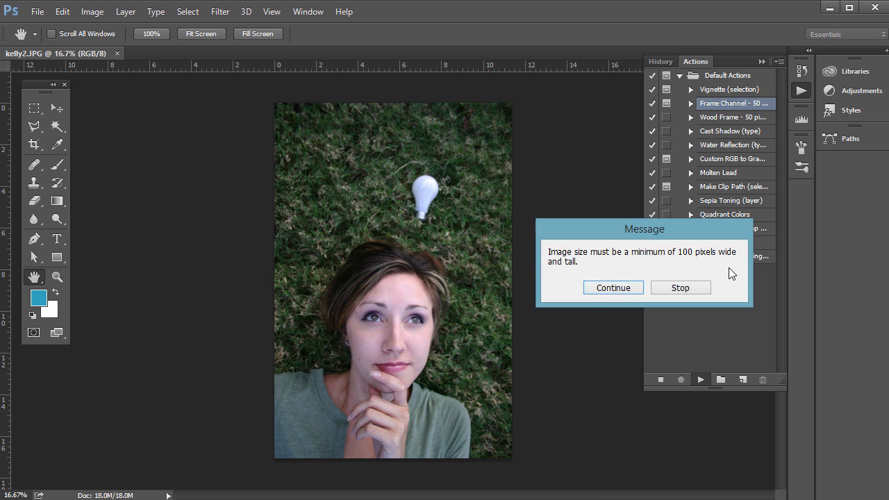
click(620, 289)
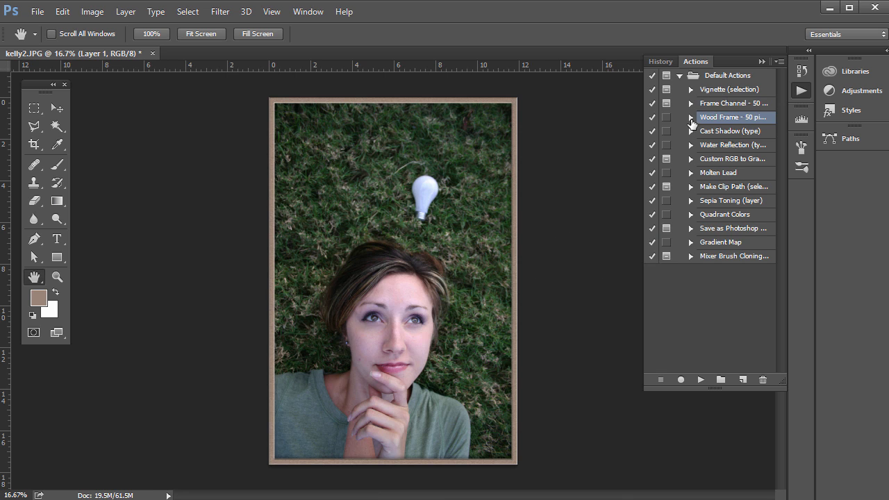
Examine the recorded commands inside the Wood Frame - 50 pixel action, then collapse it again
click(690, 118)
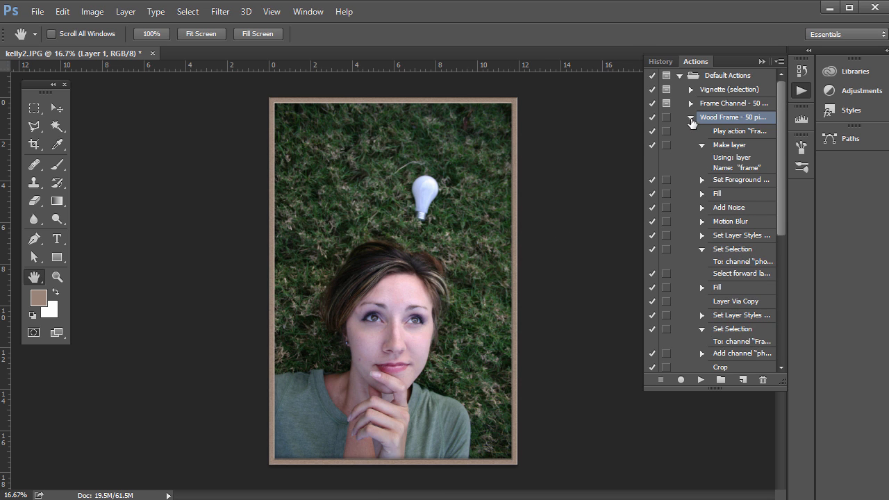
click(690, 120)
click(691, 120)
drag(782, 219, 764, 328)
scroll(764, 327, up, 8)
scroll(728, 139, down, 1)
click(730, 135)
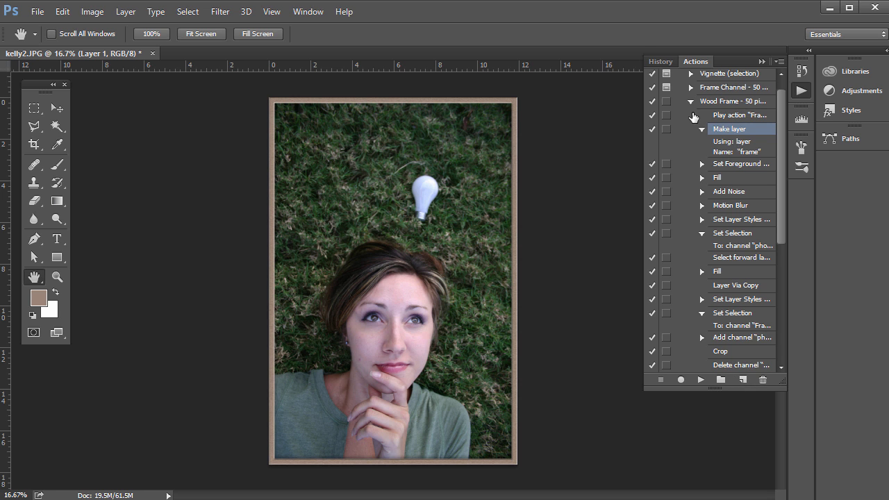
click(691, 102)
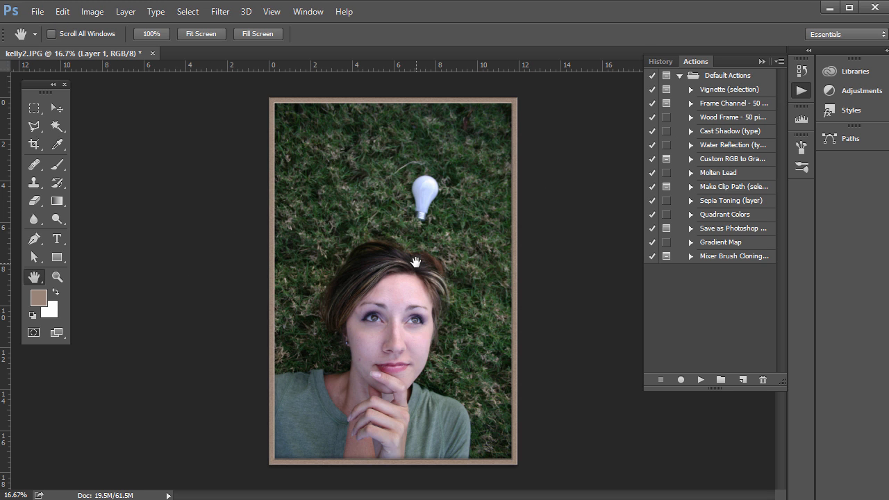
Explore the Batch settings for the Wood Frame - 50 pixel action, trying Folder as the destination, and dismiss them
click(35, 13)
mouse_move(131, 349)
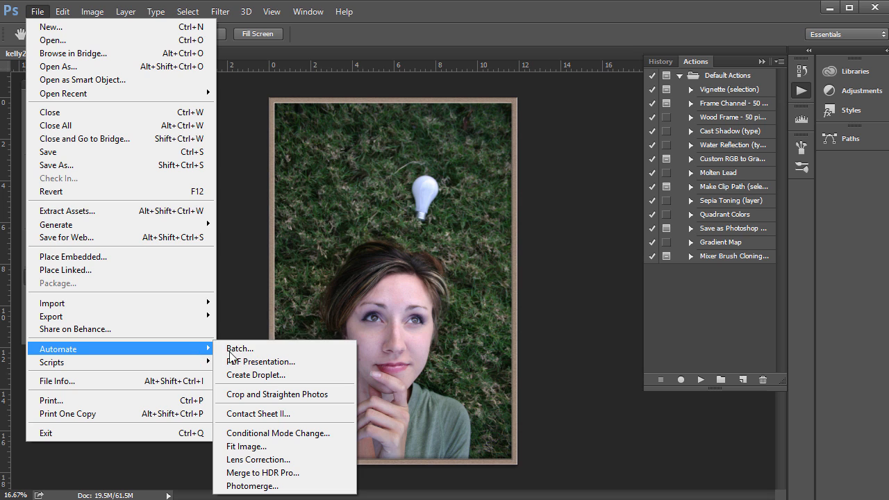
click(240, 349)
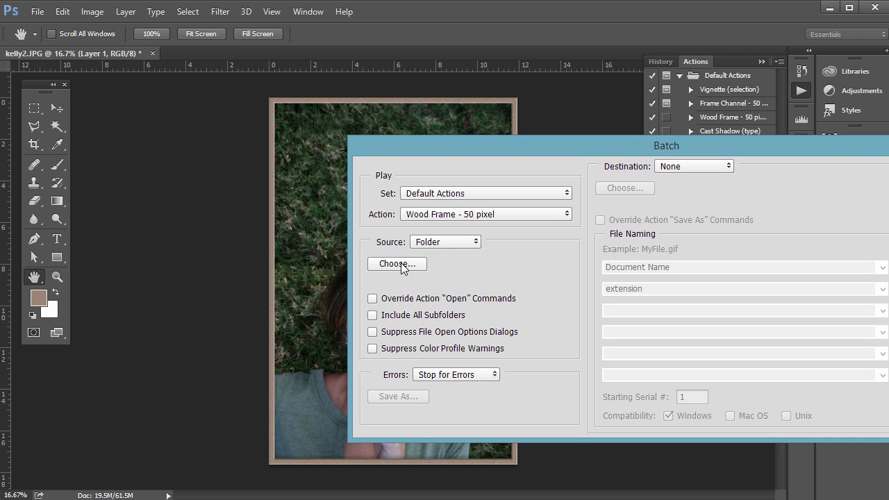
click(677, 168)
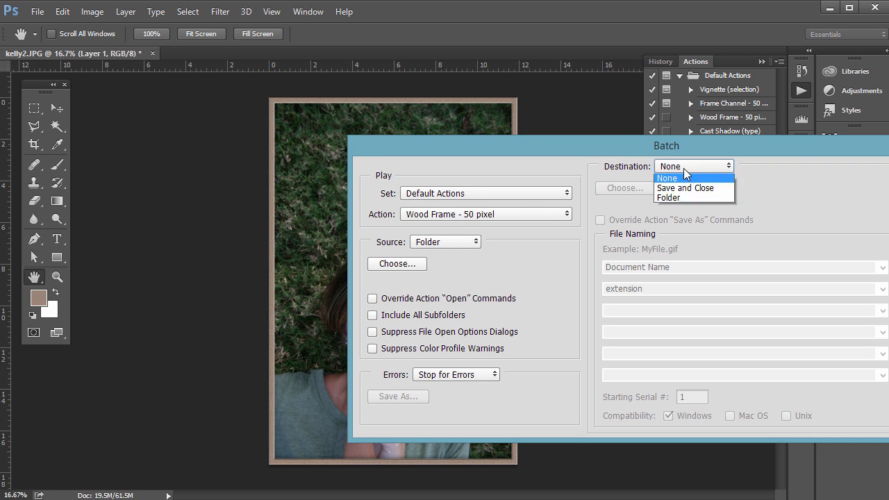
click(668, 199)
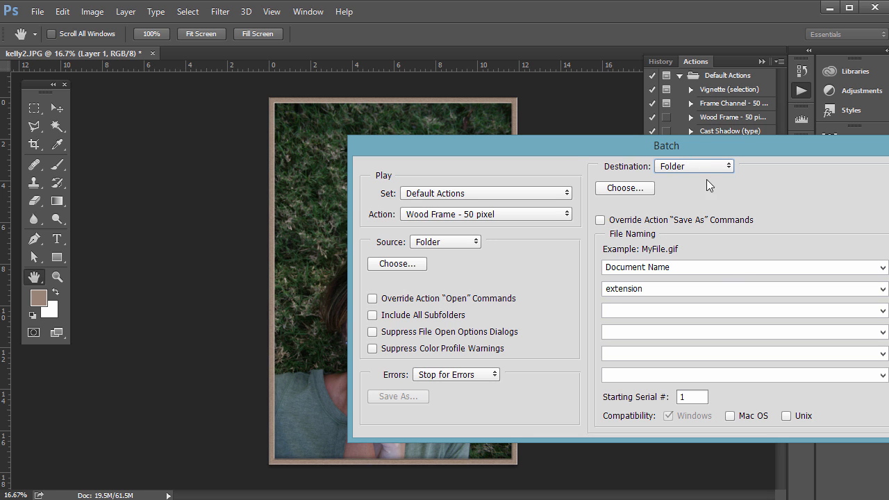
drag(801, 154, 687, 160)
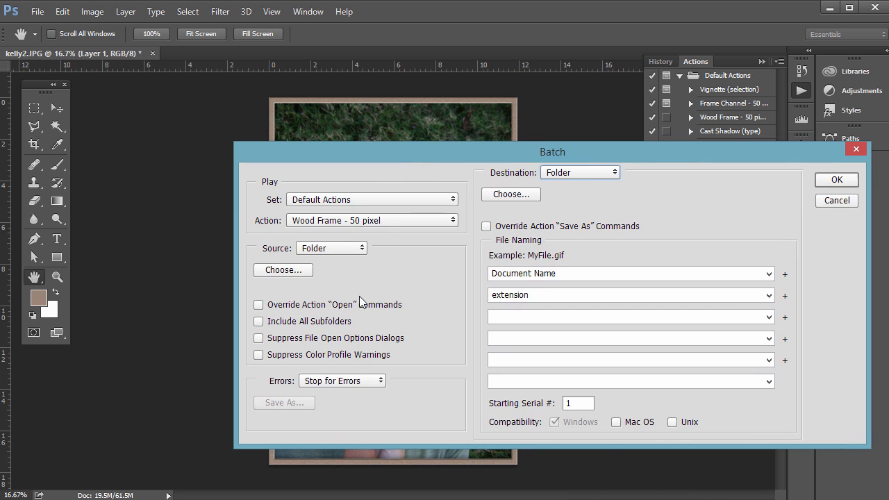
click(828, 203)
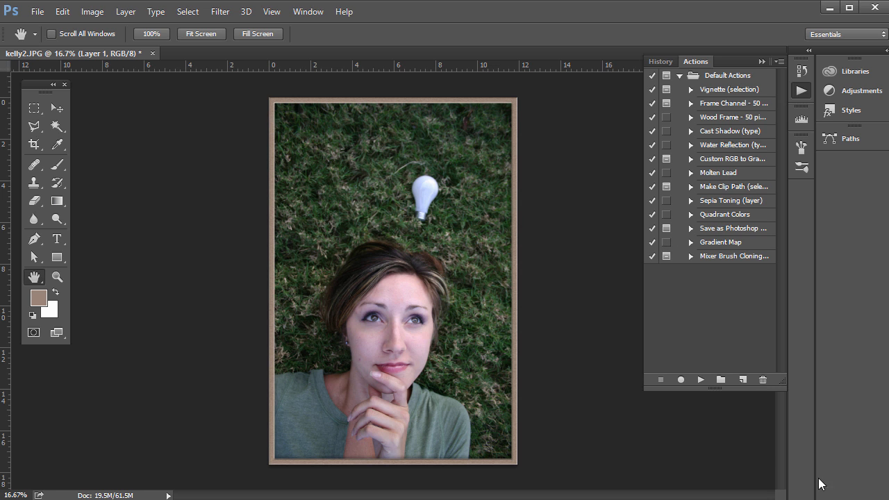
Create a new action named "custom black and white" in the Default Actions set and start recording it
click(743, 381)
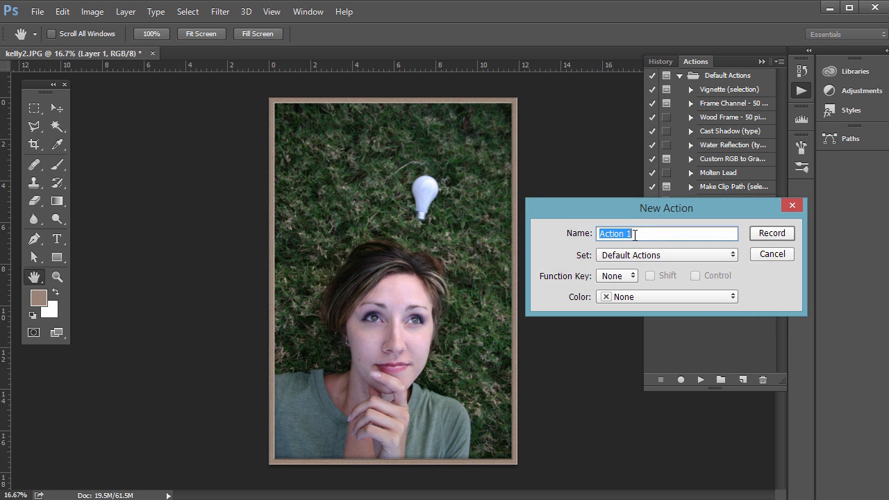
text(custom black and white)
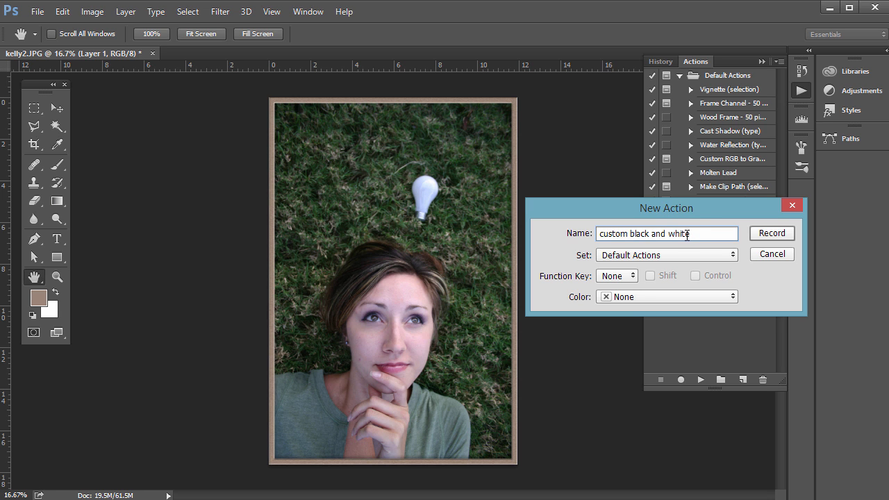
click(765, 233)
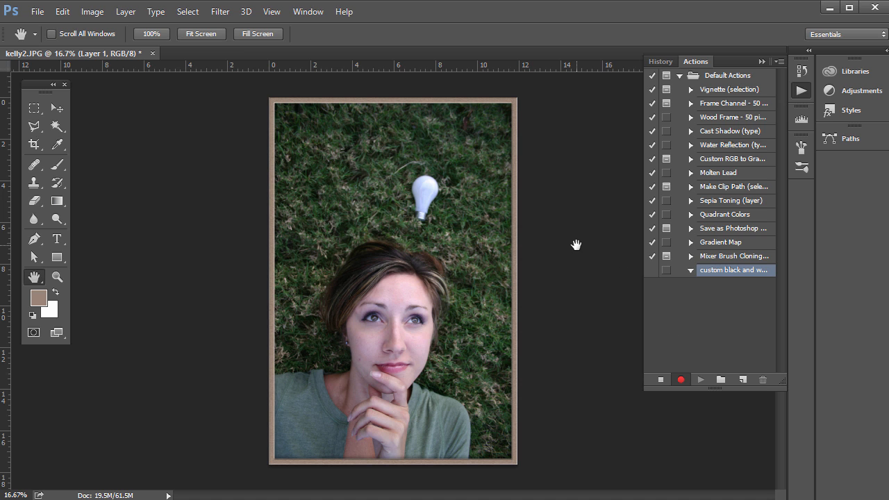
Convert the photo with a Black & White adjustment, raising the reds and cyans and lowering the yellows
click(96, 11)
mouse_move(128, 48)
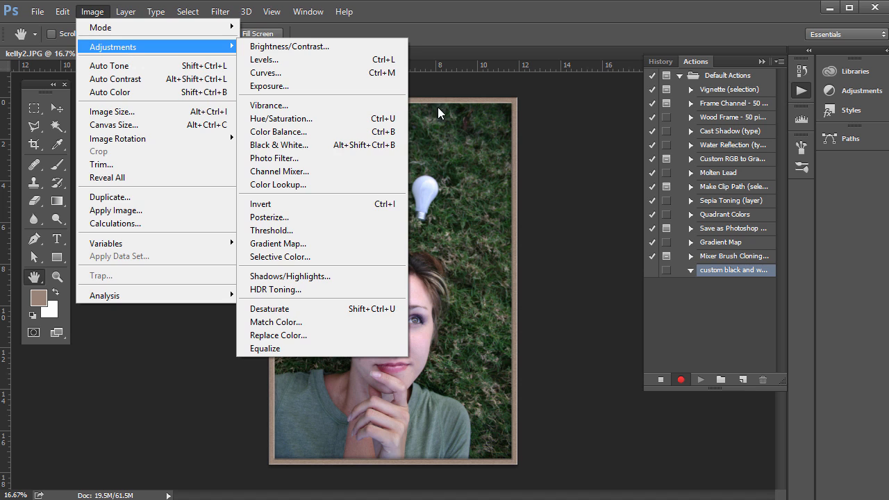
click(409, 147)
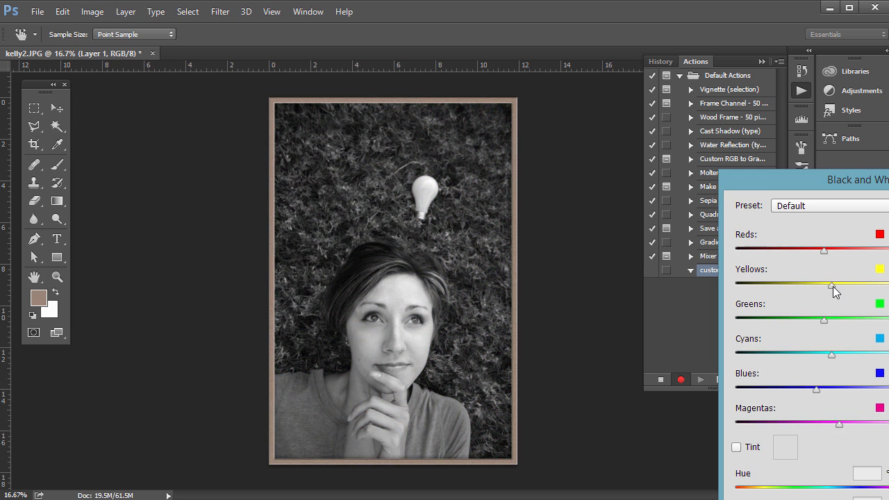
mouse_move(824, 250)
mouse_down()
mouse_move(770, 250)
mouse_move(835, 250)
mouse_up()
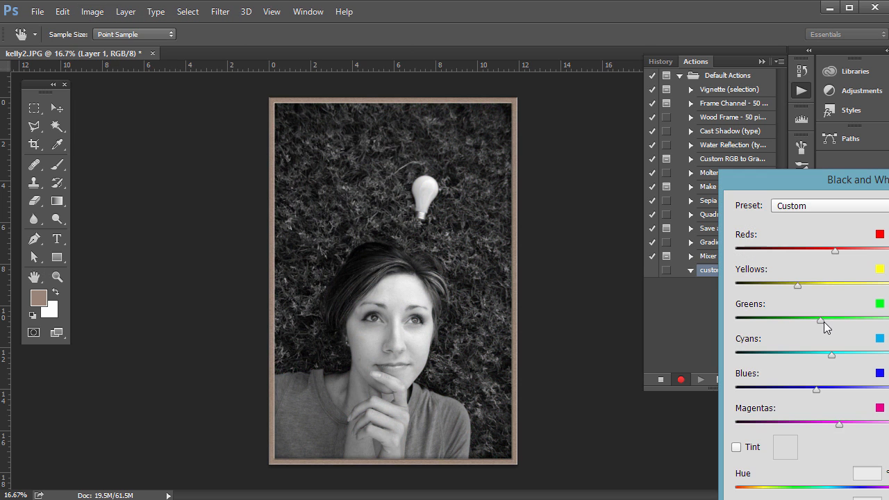
drag(828, 354, 844, 356)
key(Return)
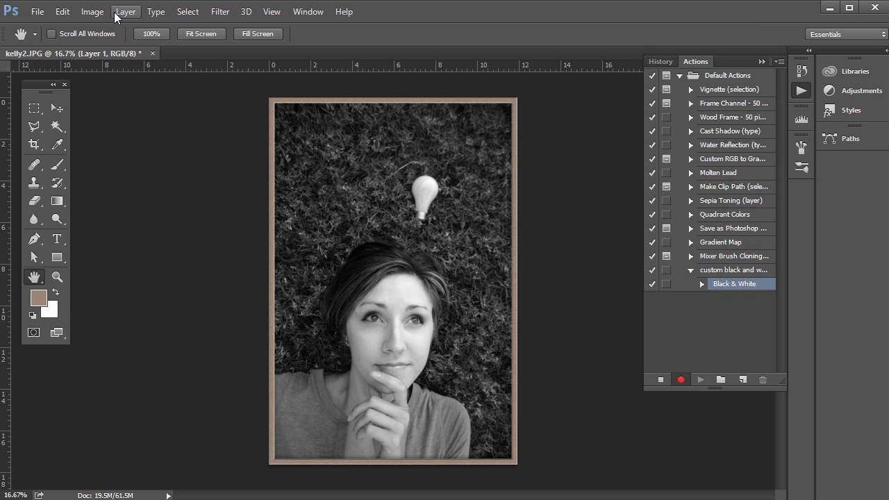
Brighten the black-and-white photo slightly with a Brightness/Contrast adjustment
click(92, 12)
mouse_move(112, 47)
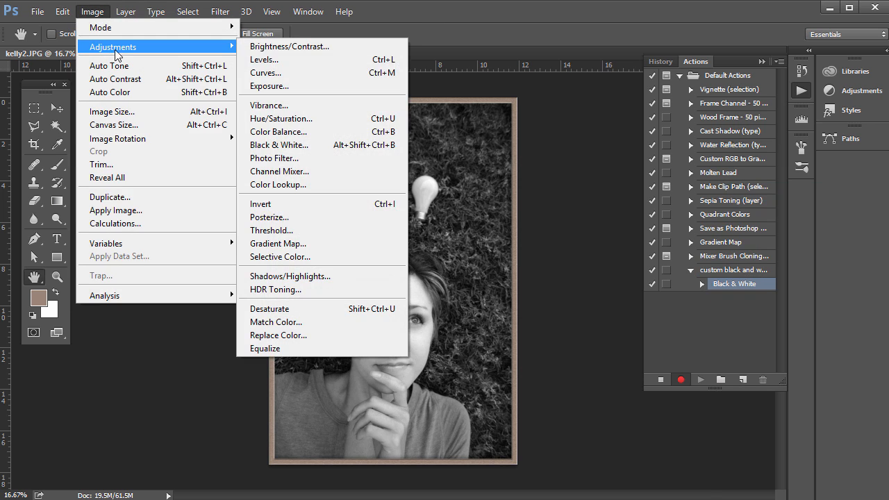
click(292, 46)
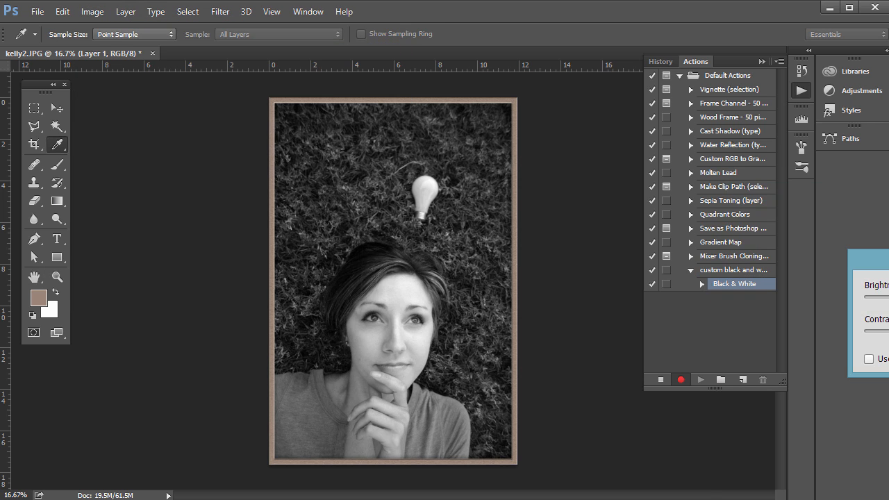
drag(882, 297, 888, 298)
key(Return)
Tint the photo blue with a Photo Filter adjustment using a Cooling Filter
click(92, 11)
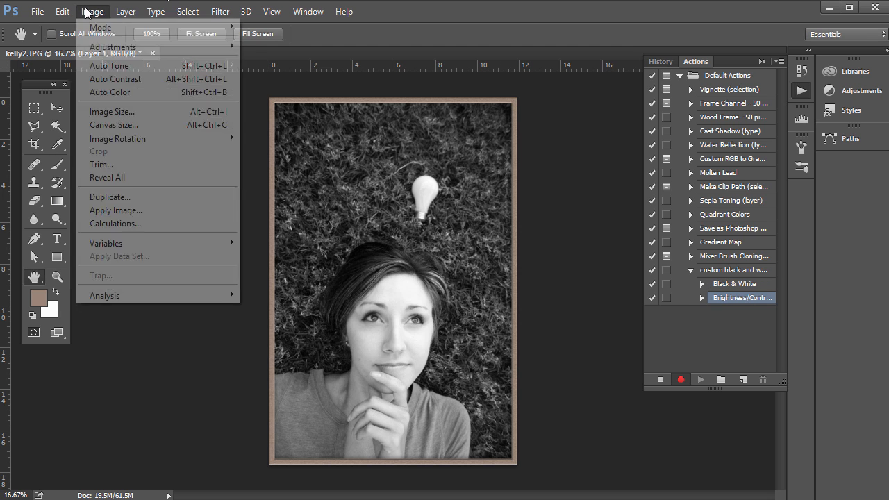
mouse_move(107, 52)
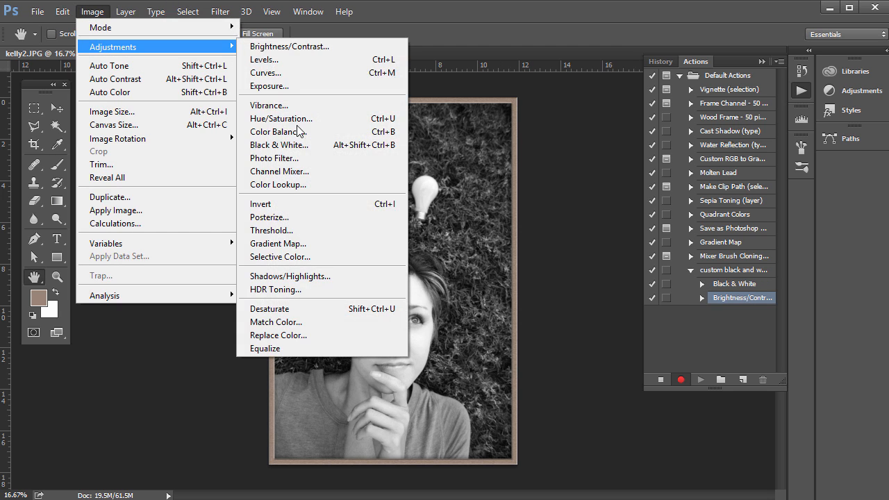
click(296, 157)
click(854, 405)
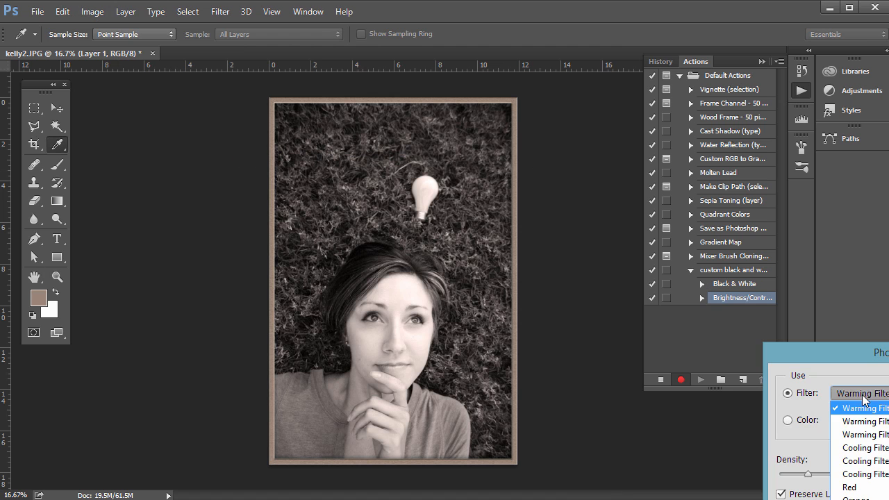
click(861, 434)
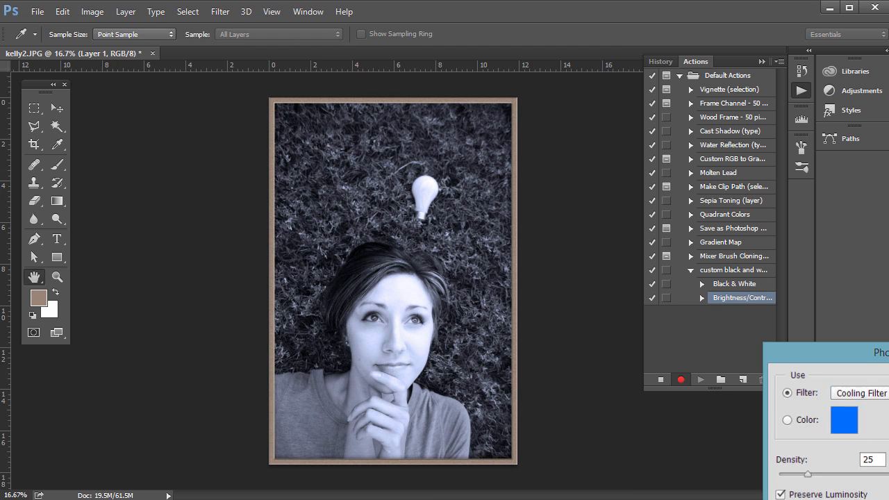
key(Return)
Resample the image to a resolution of 72 pixels per inch
click(95, 15)
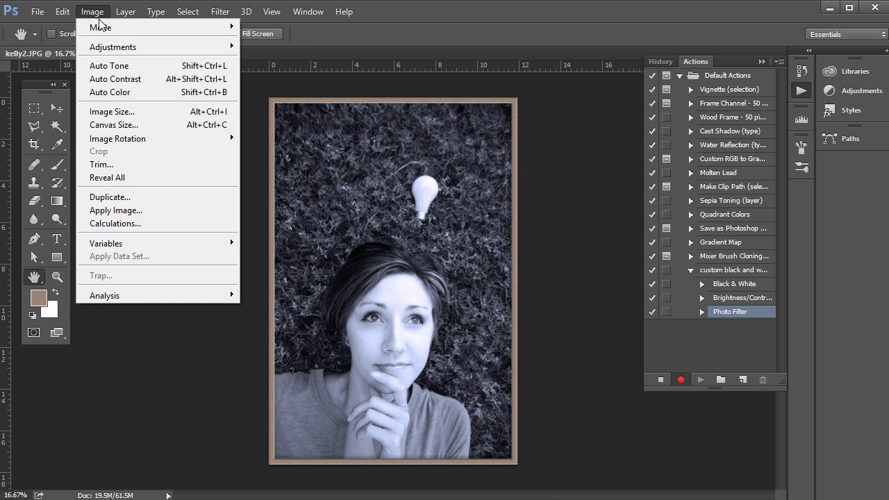
mouse_move(125, 48)
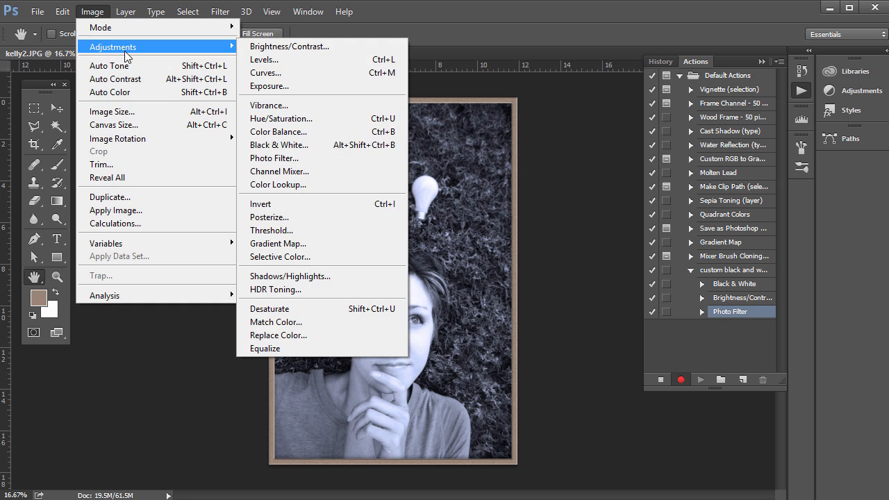
click(118, 114)
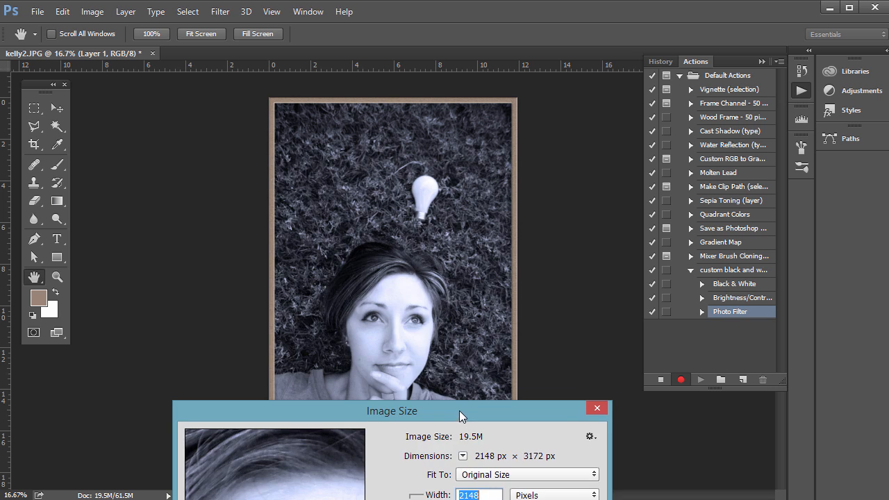
drag(459, 411, 480, 161)
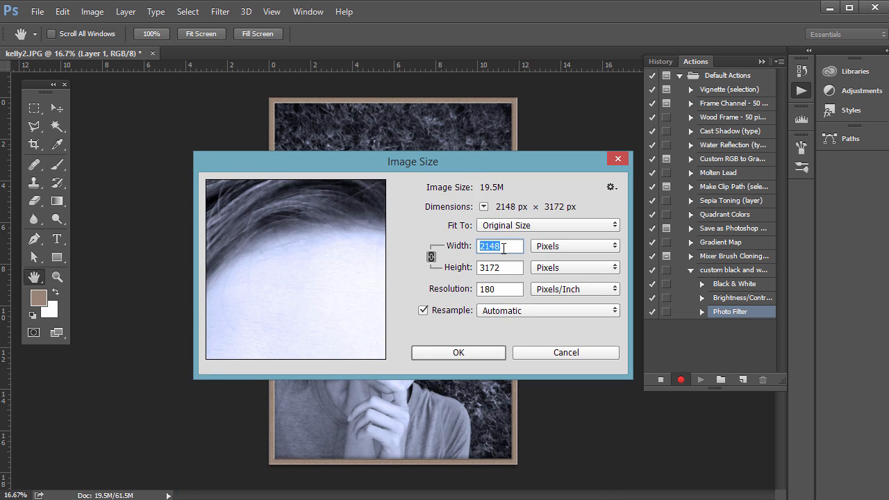
click(431, 291)
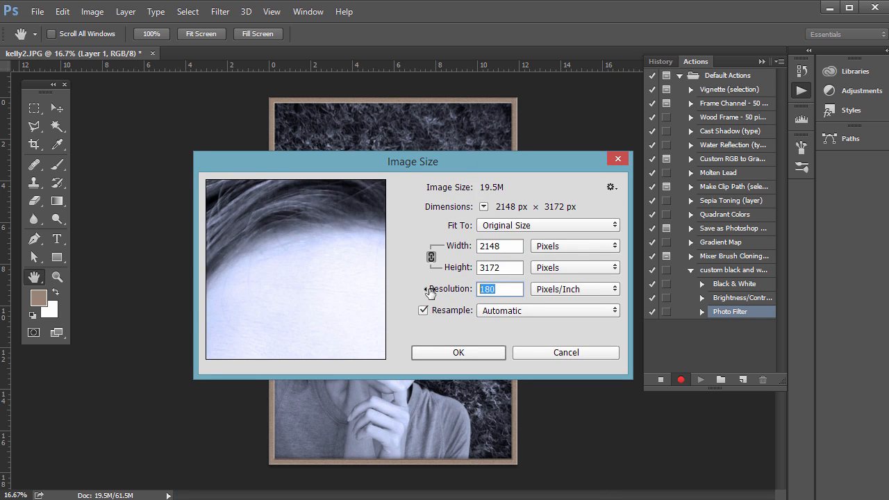
text(72)
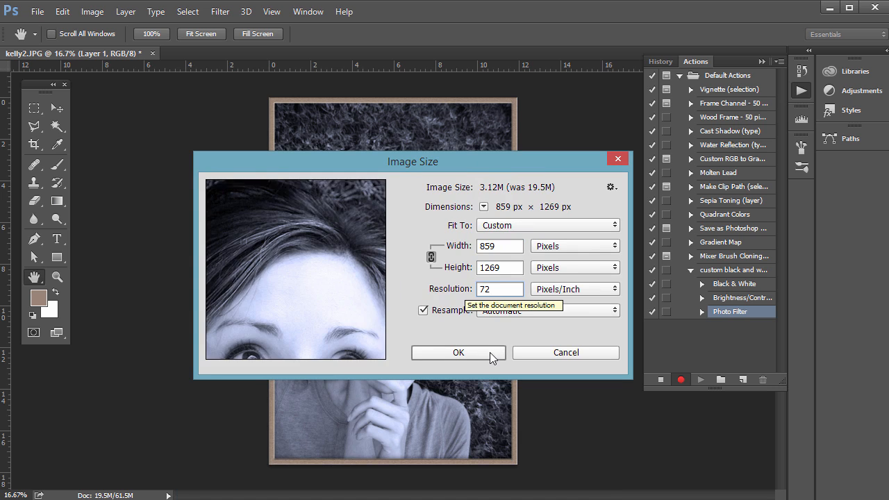
click(480, 352)
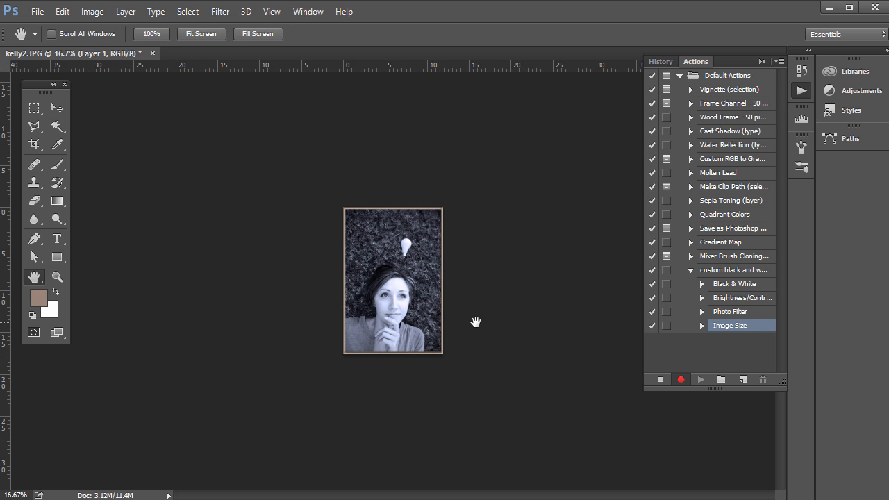
Stop recording the custom black and white action and select its recorded Black & White command
key(ctrl+plus)
key(ctrl+plus)
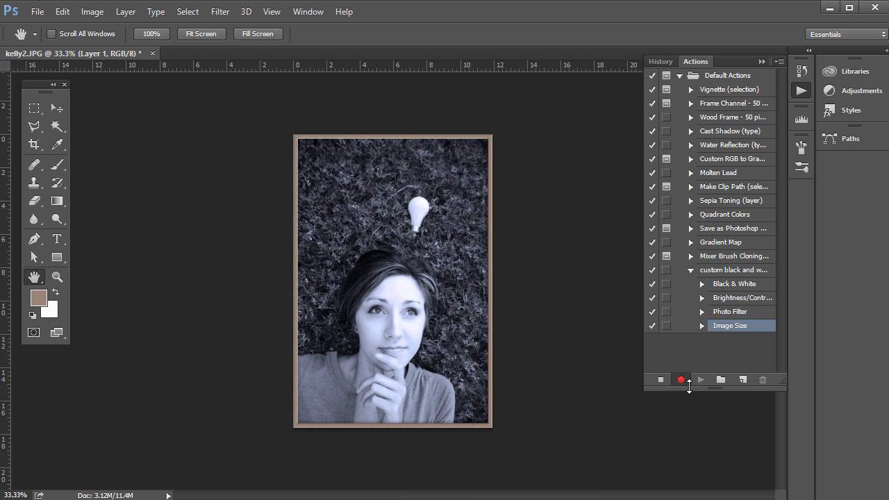
click(661, 381)
click(724, 273)
click(715, 285)
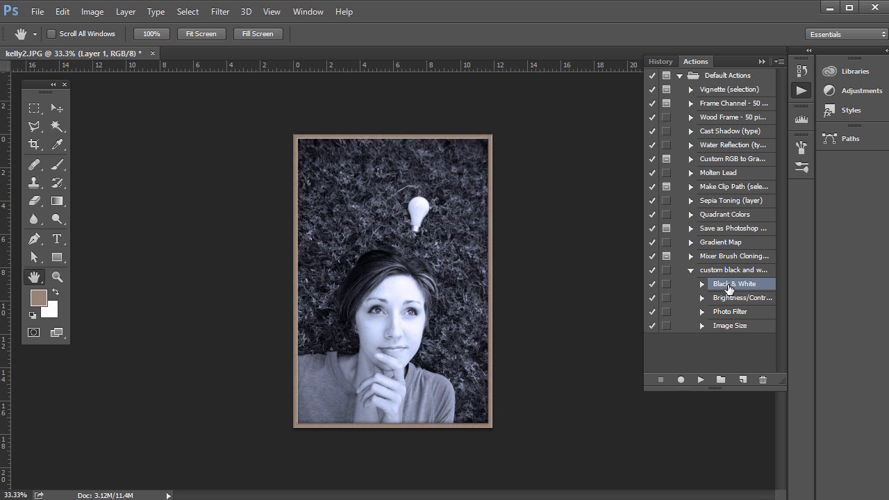
Examine the recorded settings of the Black & White, Brightness/Contrast, Photo Filter and Image Size commands in the custom black and white action
click(703, 284)
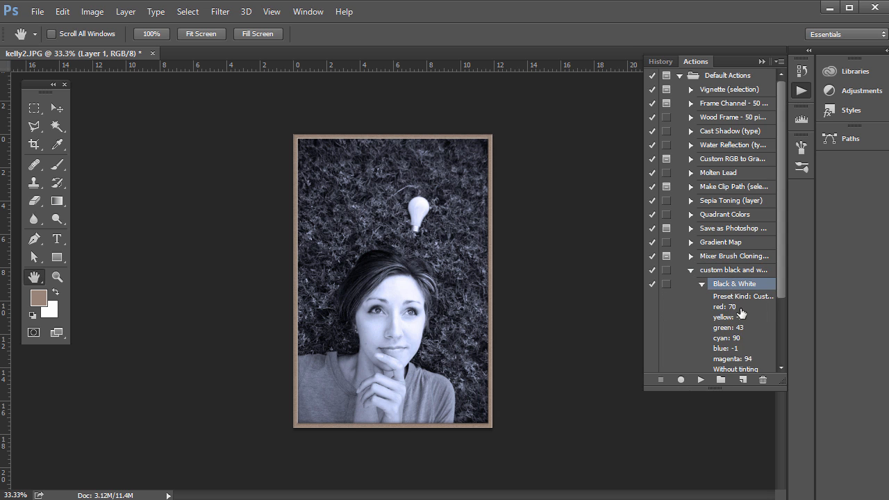
scroll(766, 321, down, 3)
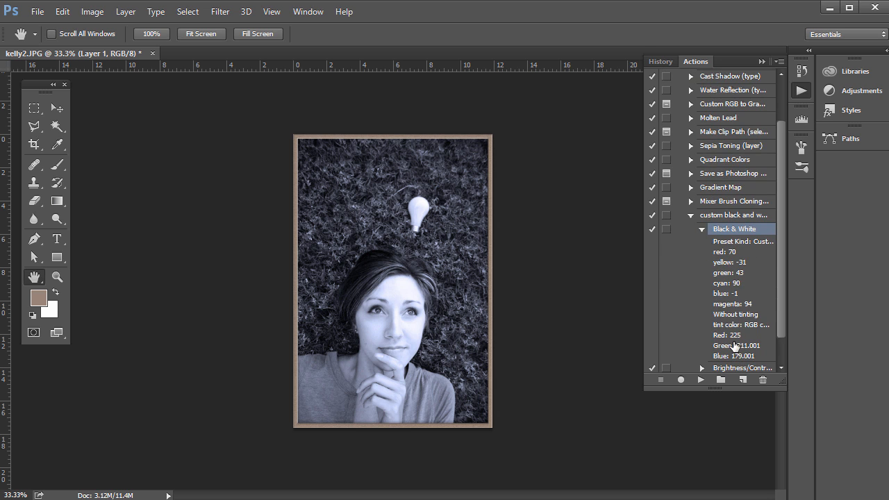
click(702, 229)
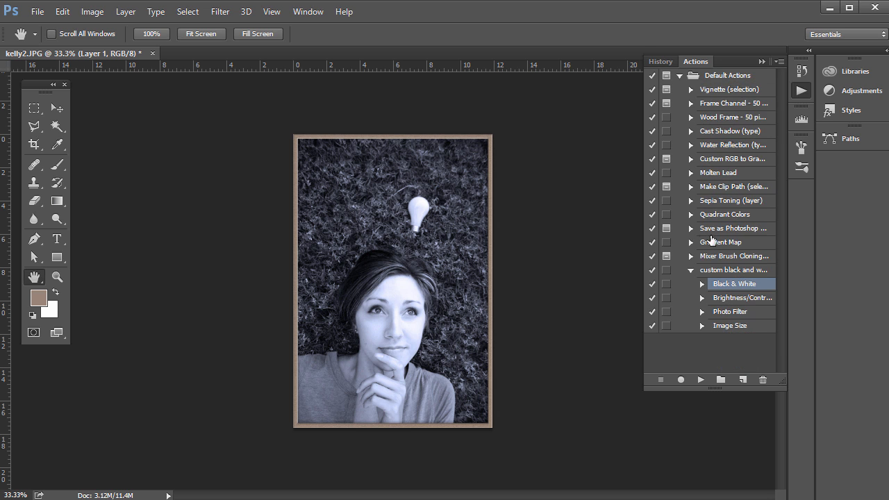
click(702, 298)
click(701, 298)
click(702, 311)
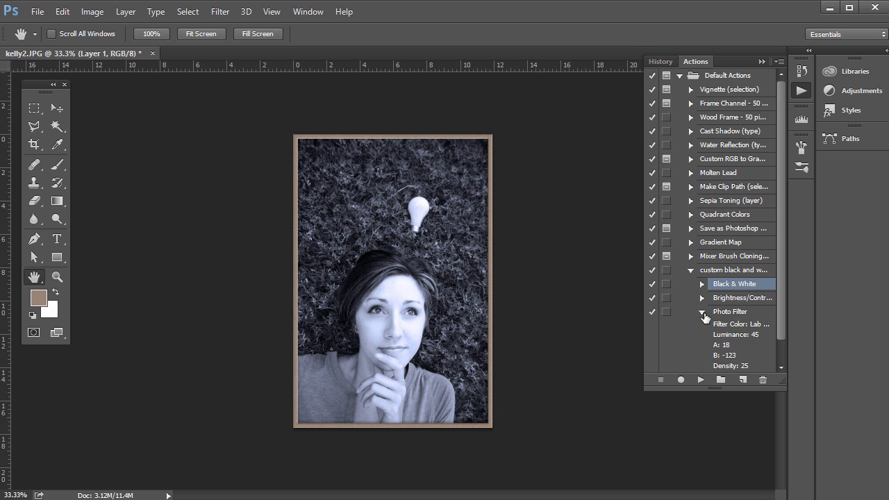
click(701, 312)
click(702, 326)
click(701, 325)
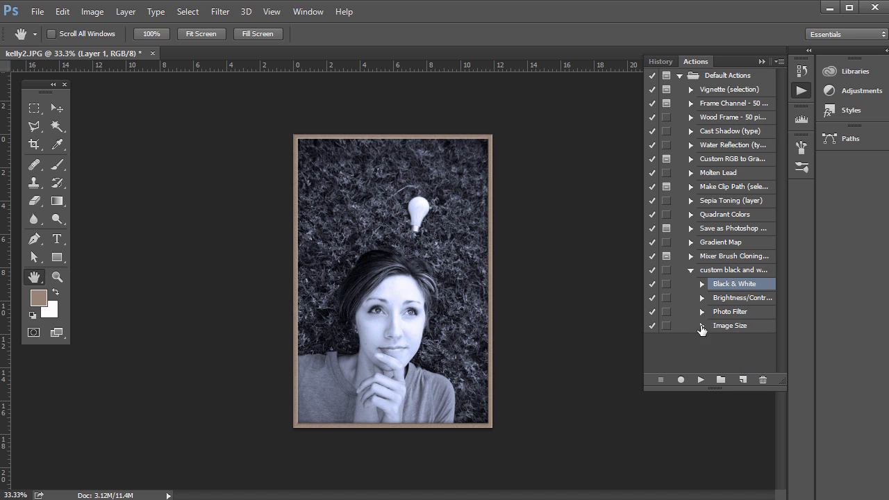
click(690, 270)
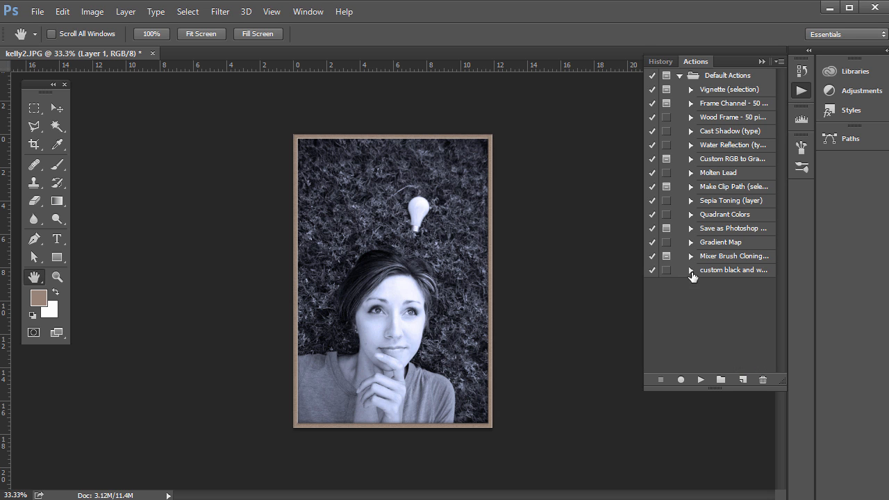
Open the kelly1 photo from the portrait support files folder
click(38, 11)
click(43, 37)
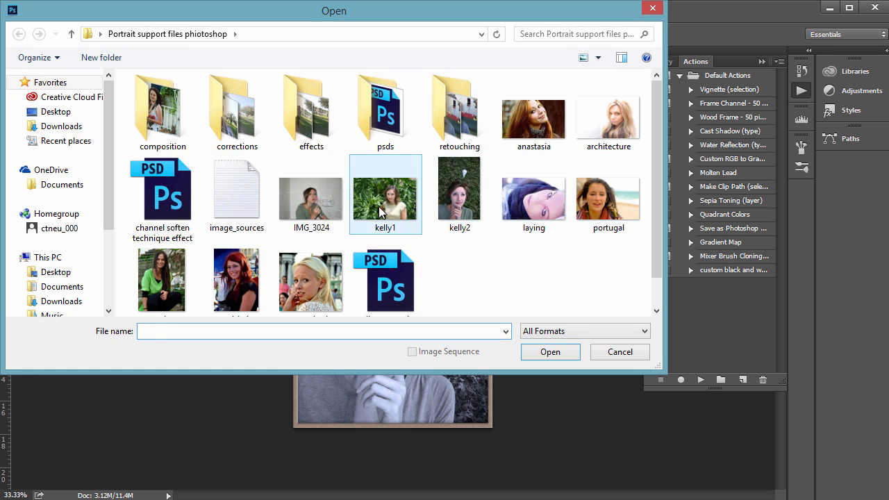
double_click(379, 206)
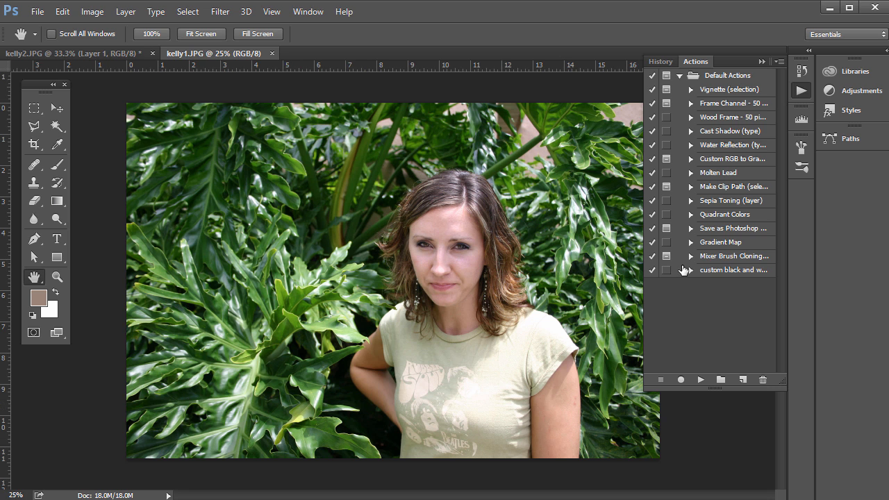
Play the custom black and white action on the kelly1 photo and view the result at 66.7% zoom
click(722, 271)
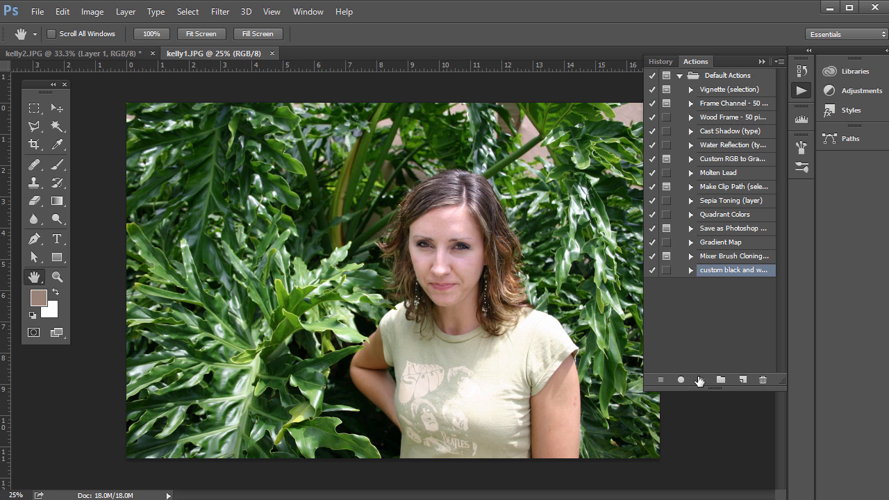
click(701, 380)
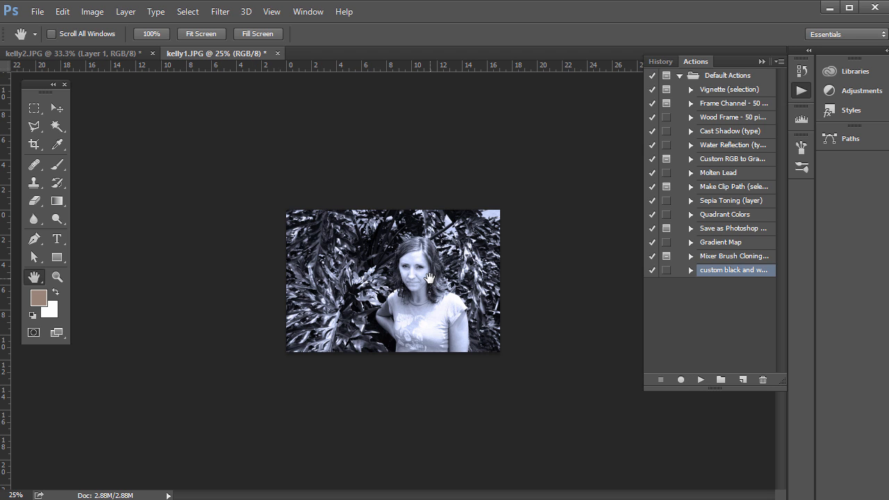
scroll(430, 278, up, 3)
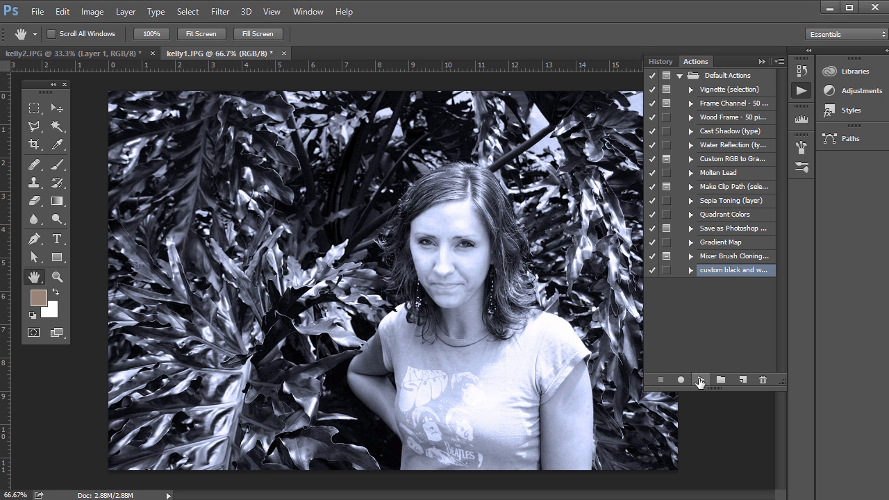
Start an automated Batch run with the custom black and white action from the Default Actions set
click(39, 15)
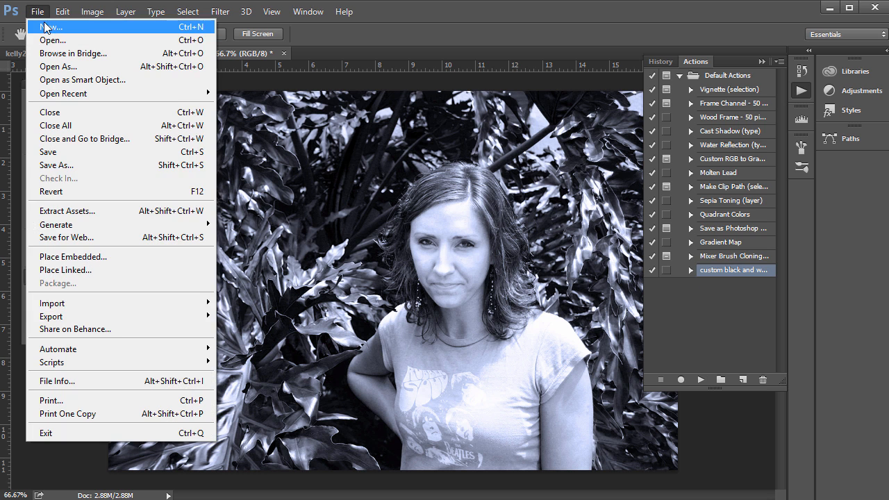
mouse_move(116, 320)
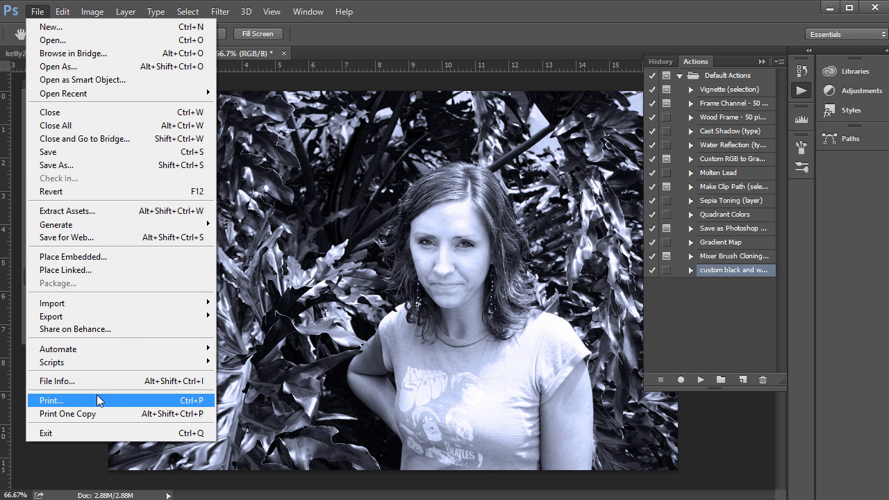
mouse_move(130, 355)
click(239, 348)
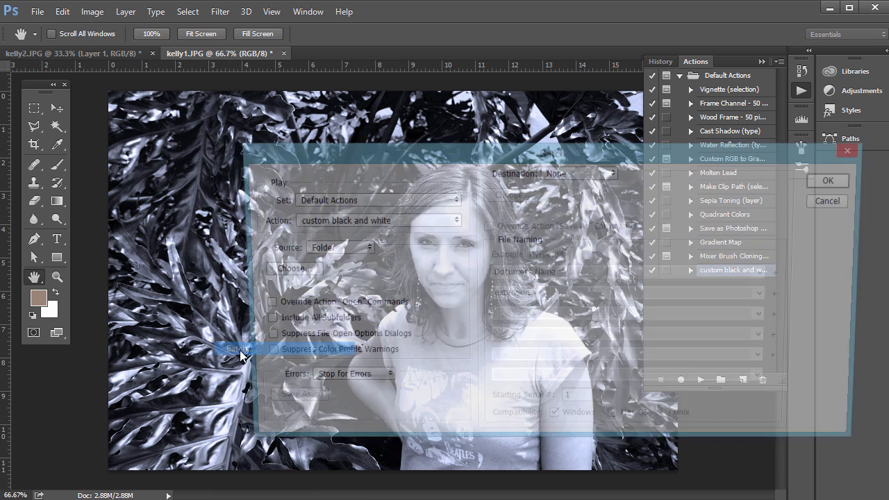
click(353, 220)
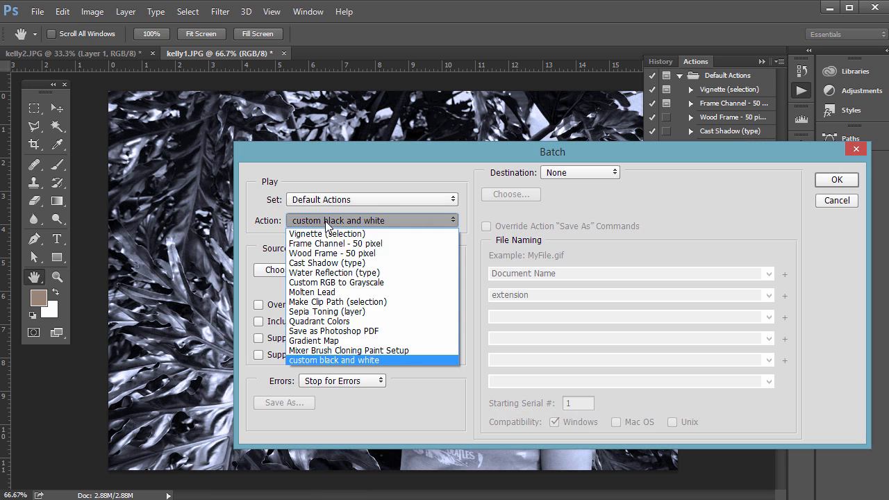
click(321, 360)
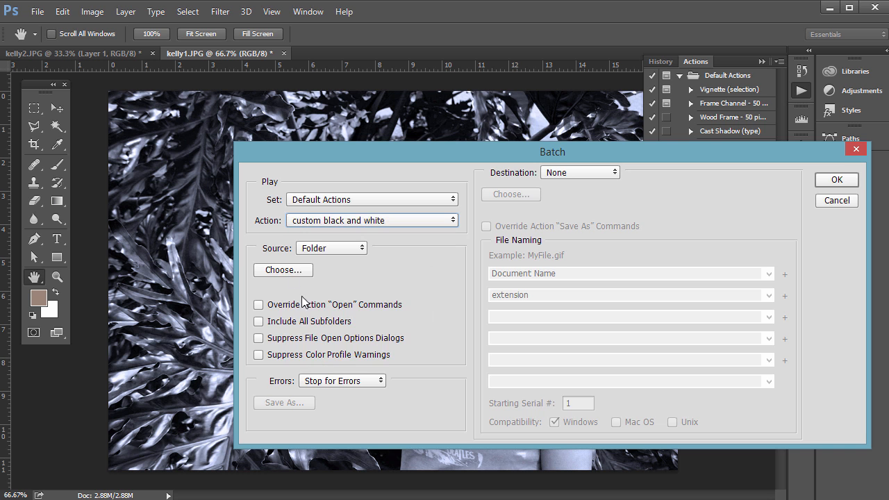
Look at the batch source folder choices, try Folder as the destination, and cancel the batch setup
click(281, 272)
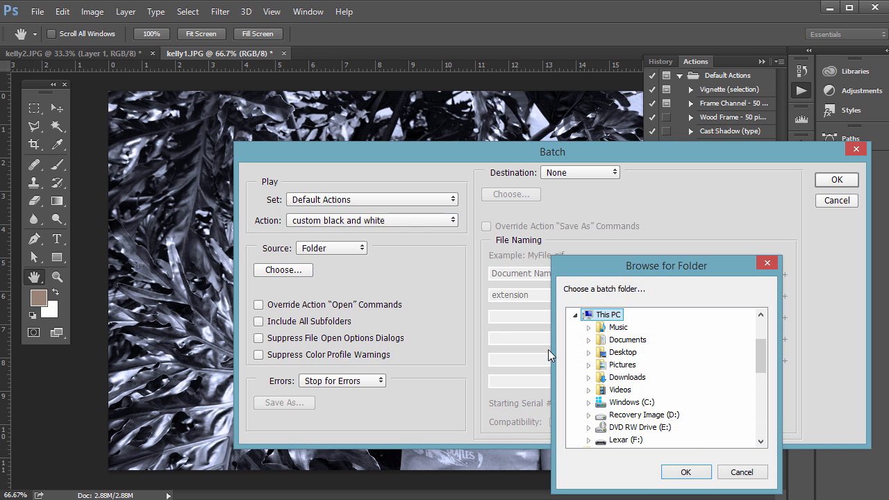
click(739, 472)
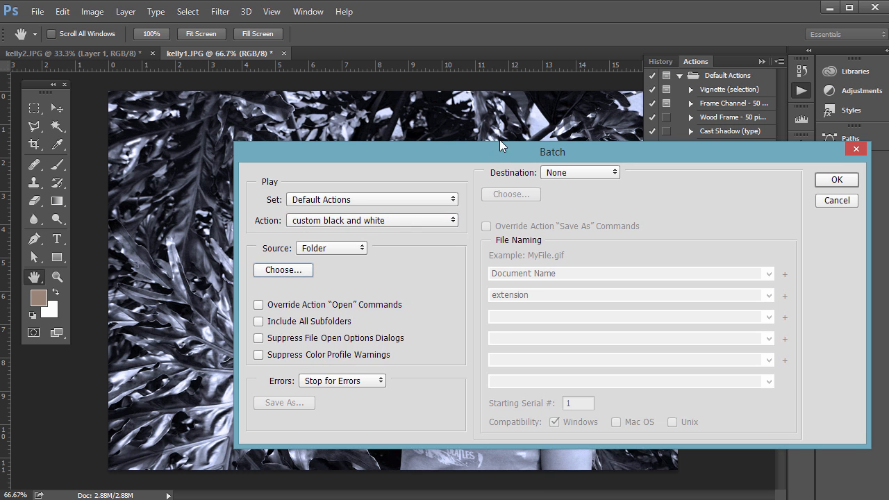
click(569, 175)
click(556, 204)
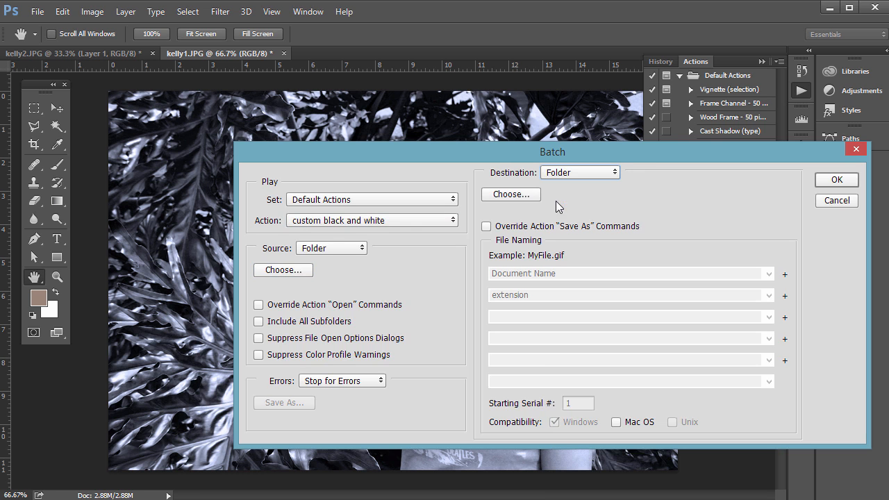
click(836, 203)
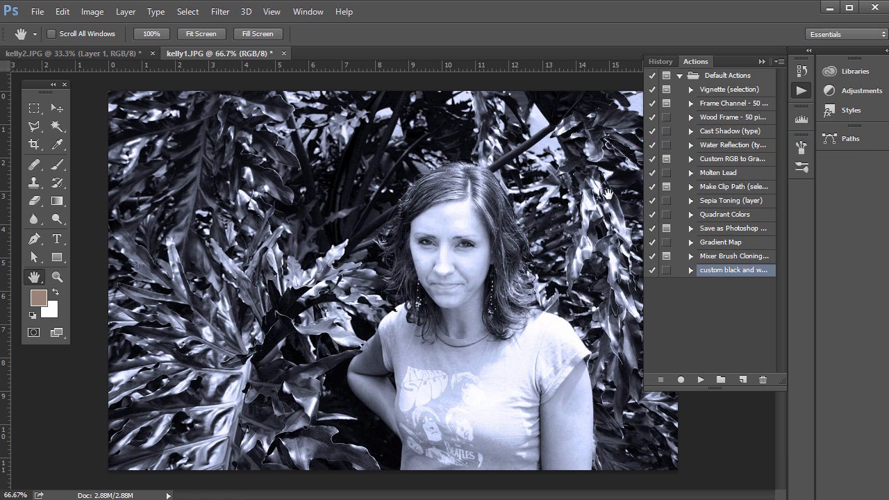
Close the kelly1 and kelly2 photos without saving their changes
click(284, 54)
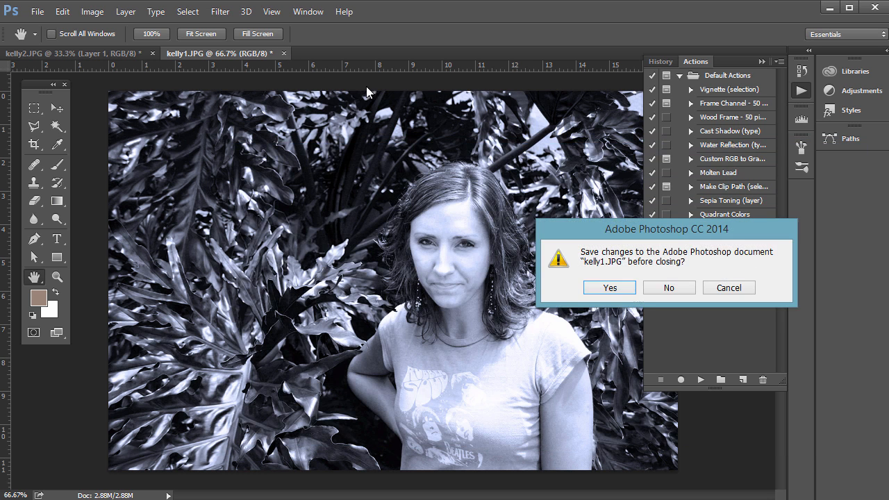
click(665, 287)
click(154, 54)
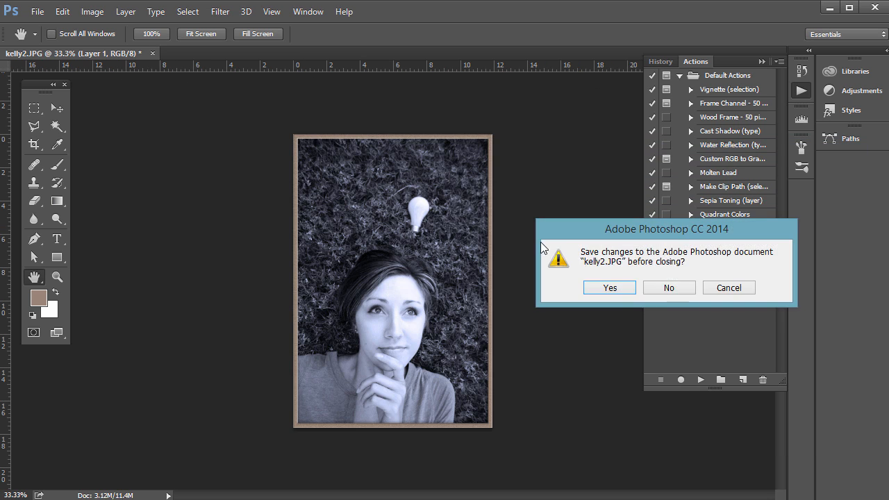
click(668, 288)
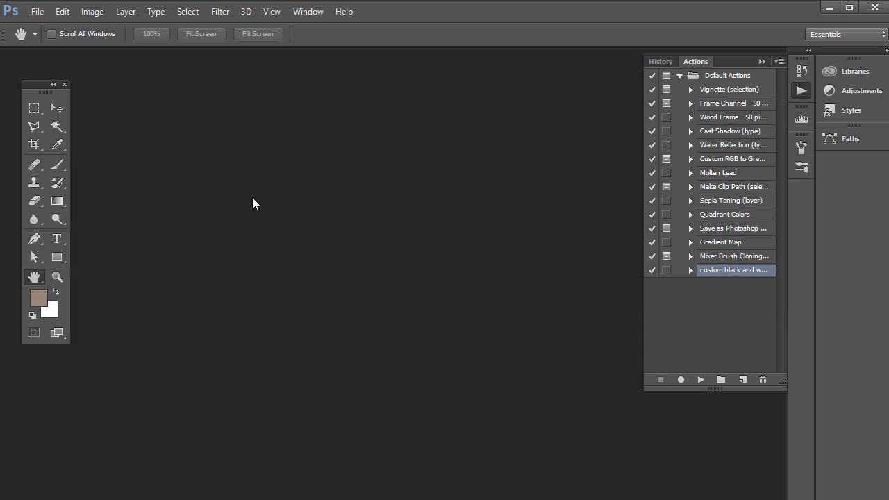